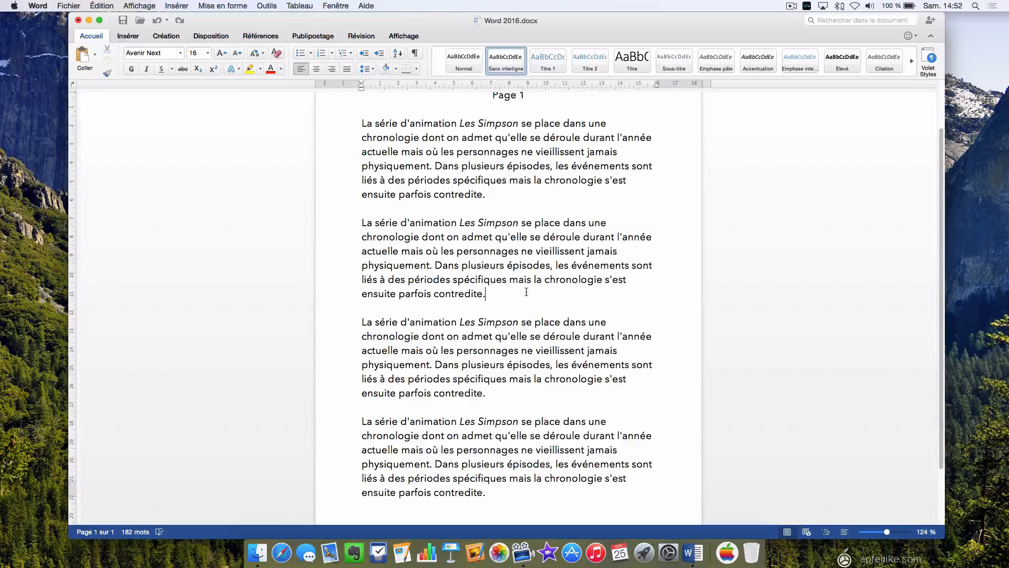
Open the page border settings, choose the Personnalisé setting, and keep the border applied to À tout le document.
{"action": "left_click", "coordinate": [166, 37]}
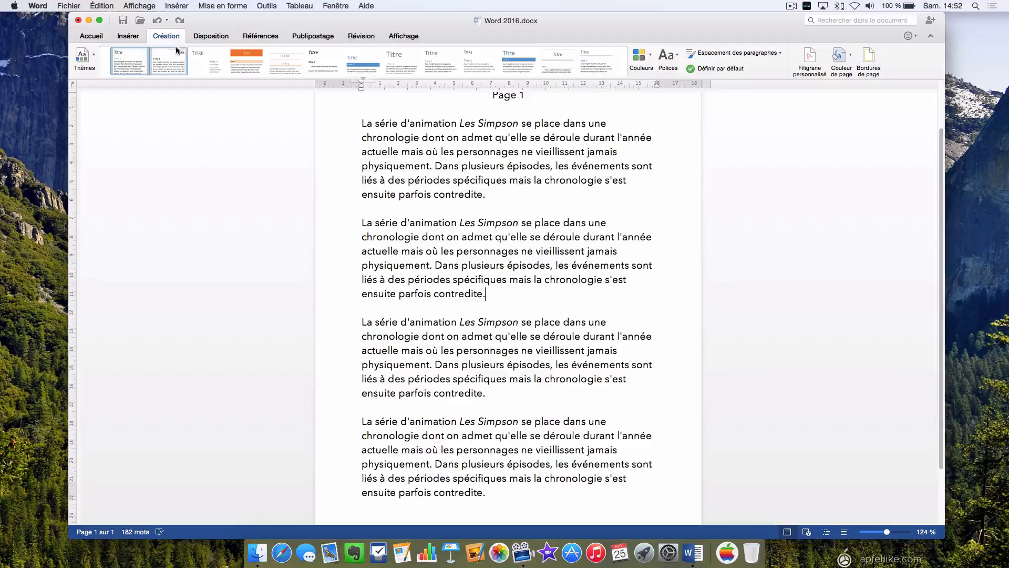
{"action": "left_click", "coordinate": [868, 62]}
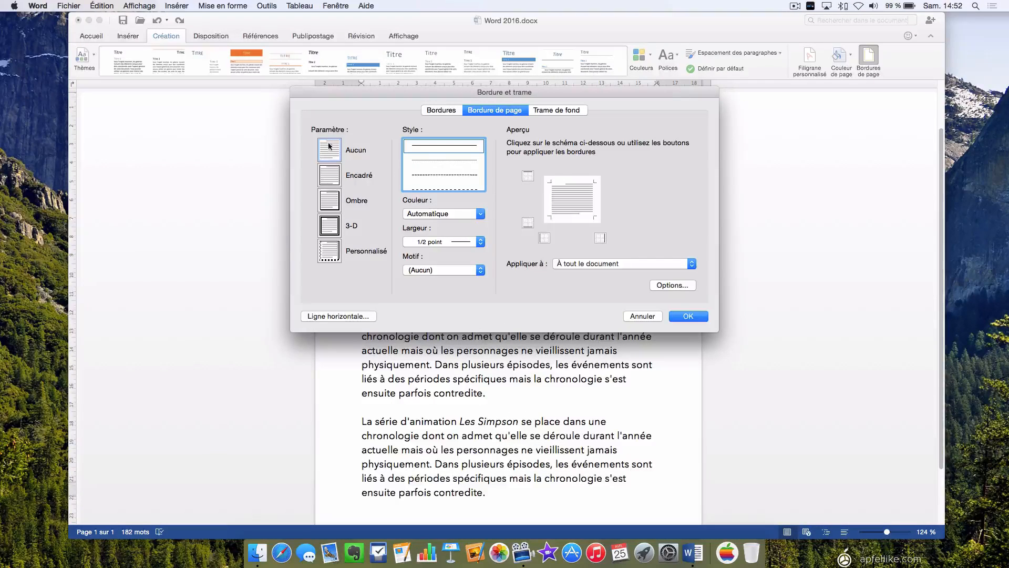
{"action": "left_click", "coordinate": [334, 256]}
{"action": "left_click", "coordinate": [690, 266]}
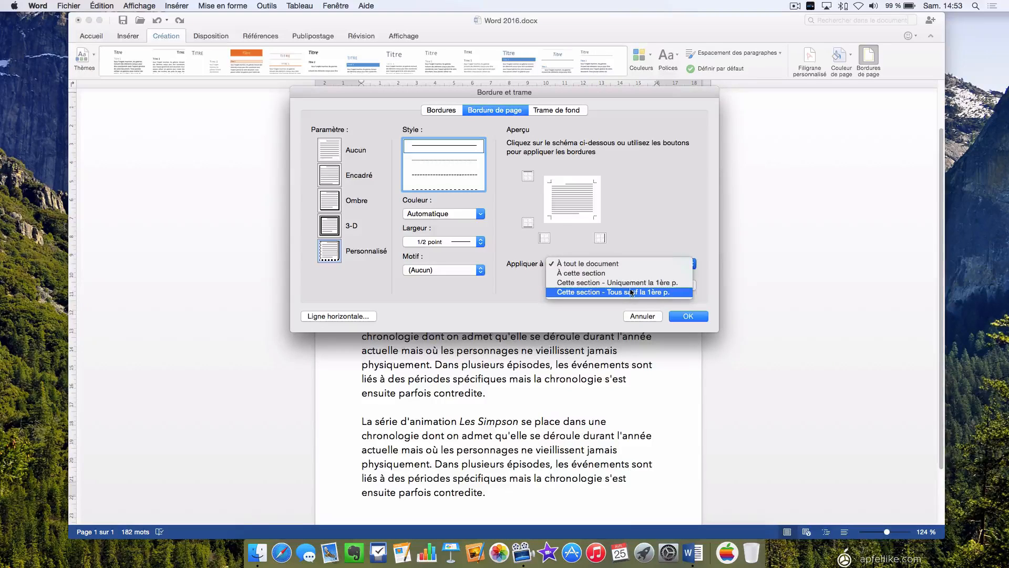
{"action": "left_click", "coordinate": [613, 264]}
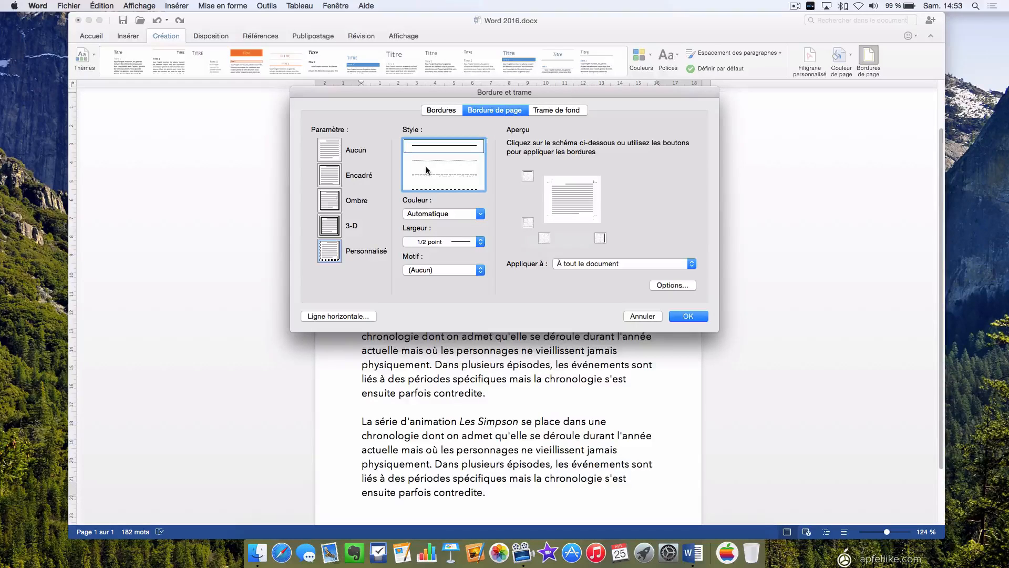
Add a dashed, standard light blue border 3 points wide to the left edge of the page.
{"action": "scroll", "coordinate": [426, 169], "scroll_direction": "down", "scroll_amount": 2}
{"action": "left_click", "coordinate": [450, 170]}
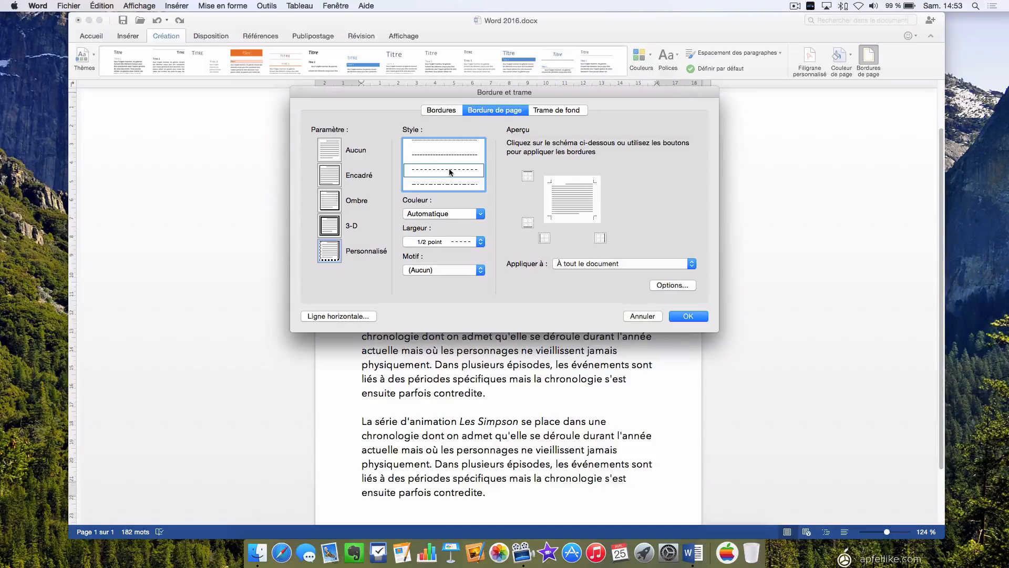
{"action": "left_click", "coordinate": [480, 213]}
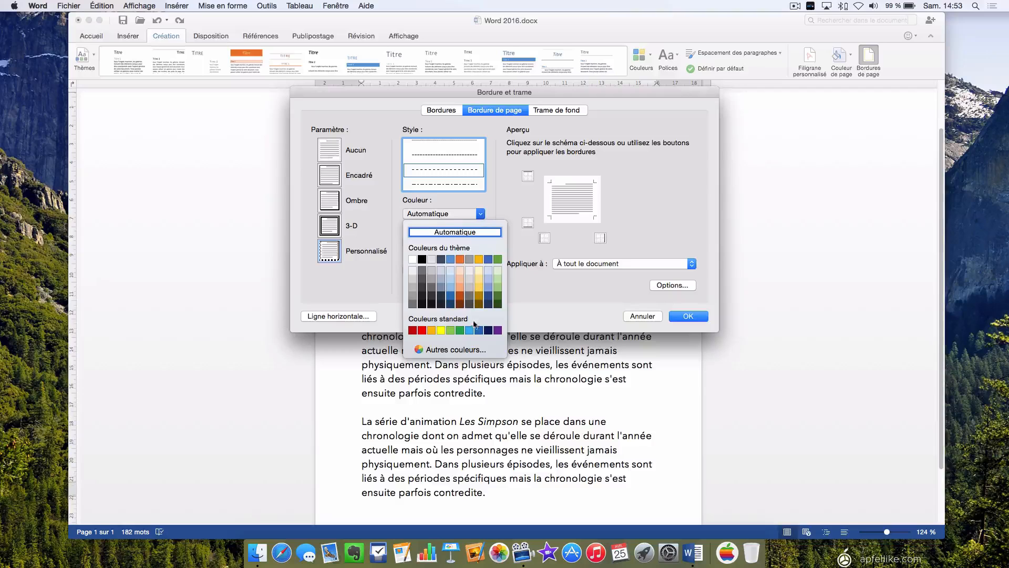
{"action": "left_click", "coordinate": [470, 330]}
{"action": "left_click", "coordinate": [480, 241]}
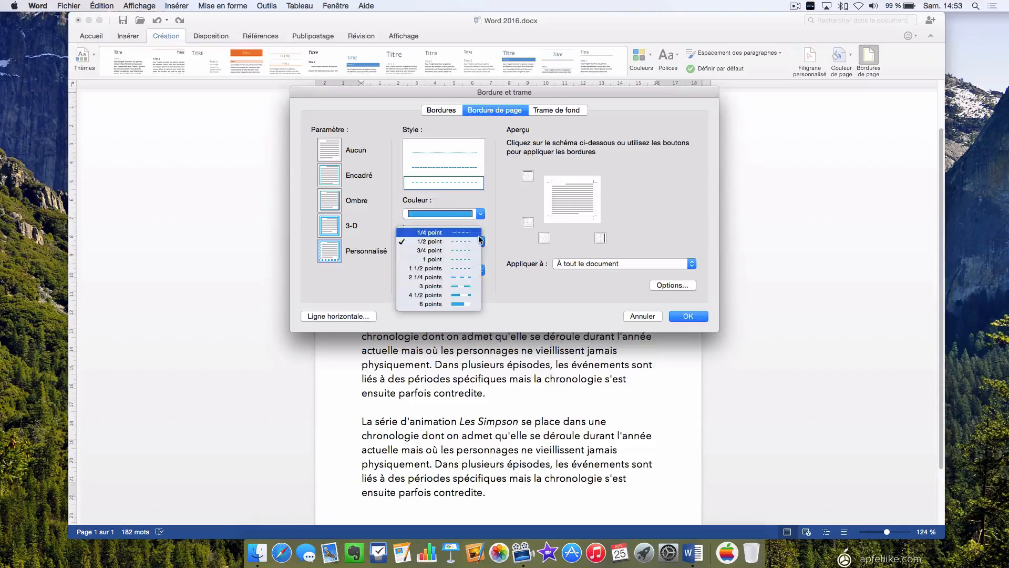
{"action": "left_click", "coordinate": [452, 286]}
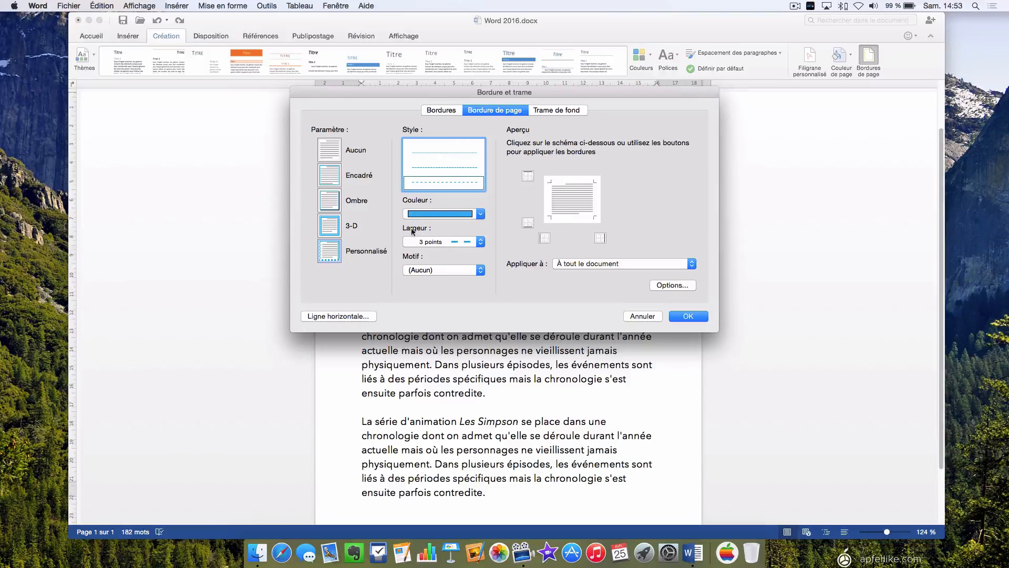
{"action": "left_click", "coordinate": [544, 239]}
Add a red triple-line border 1 1/2 points wide to the page's top edge and apply the custom borders to the document.
{"action": "scroll", "coordinate": [470, 172], "scroll_direction": "down", "scroll_amount": 3}
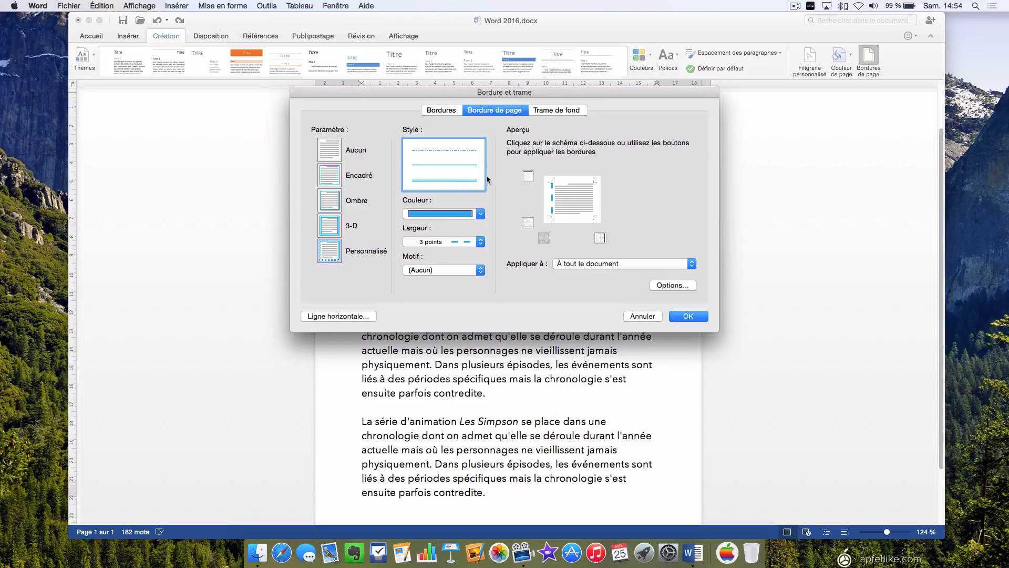
{"action": "left_click", "coordinate": [458, 180]}
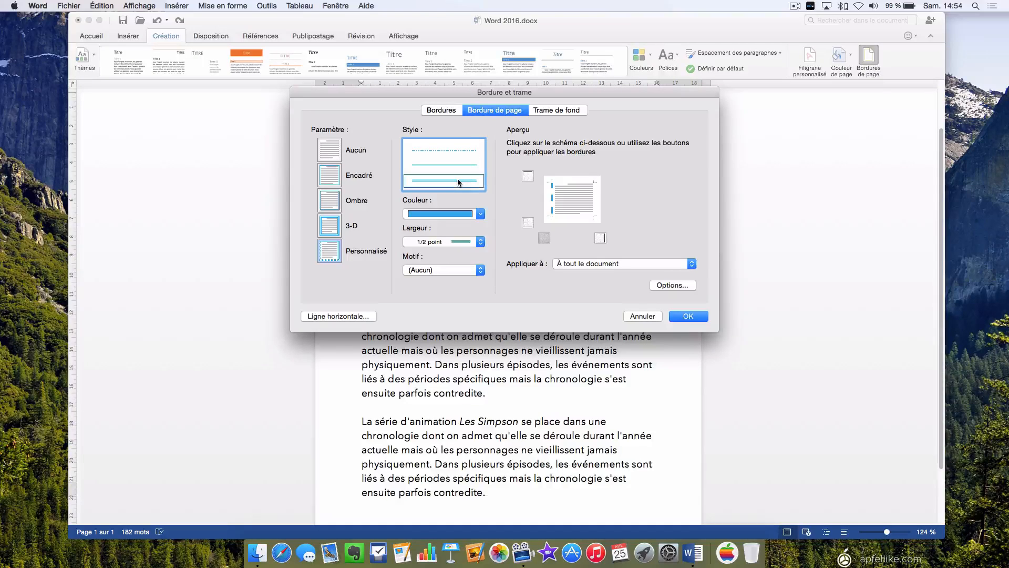
{"action": "left_click", "coordinate": [480, 213]}
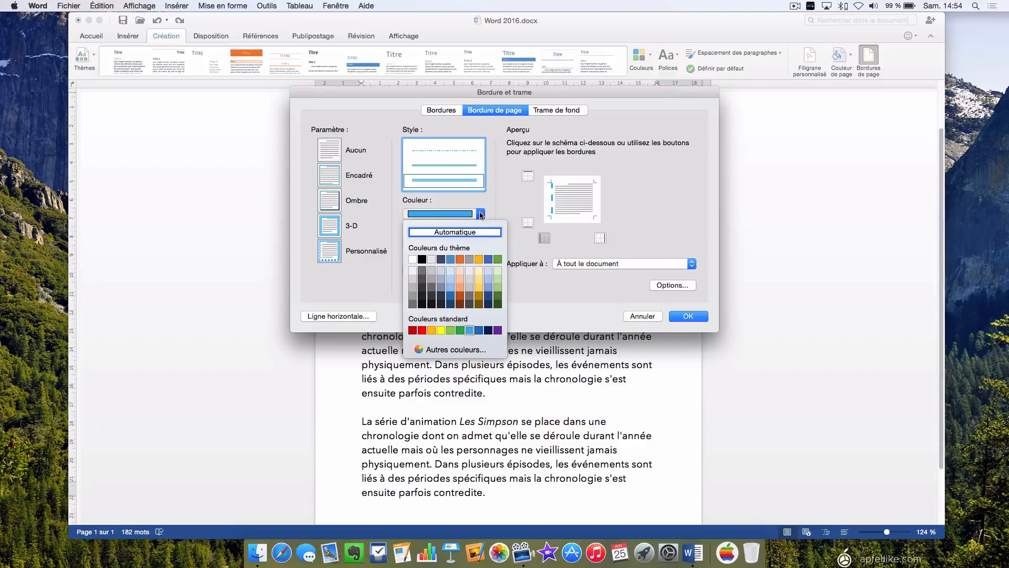
{"action": "left_click", "coordinate": [423, 331]}
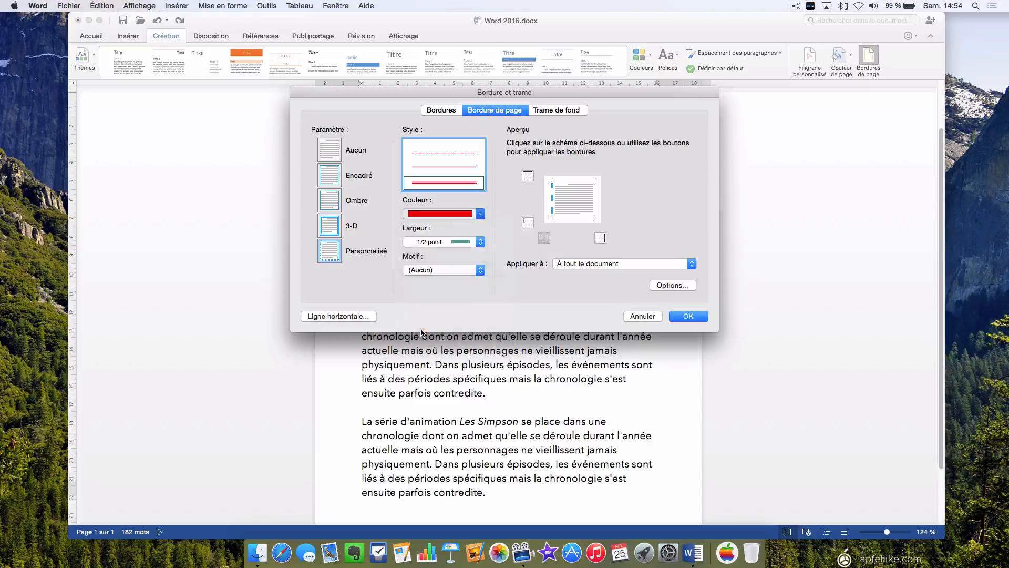
{"action": "left_click", "coordinate": [480, 241]}
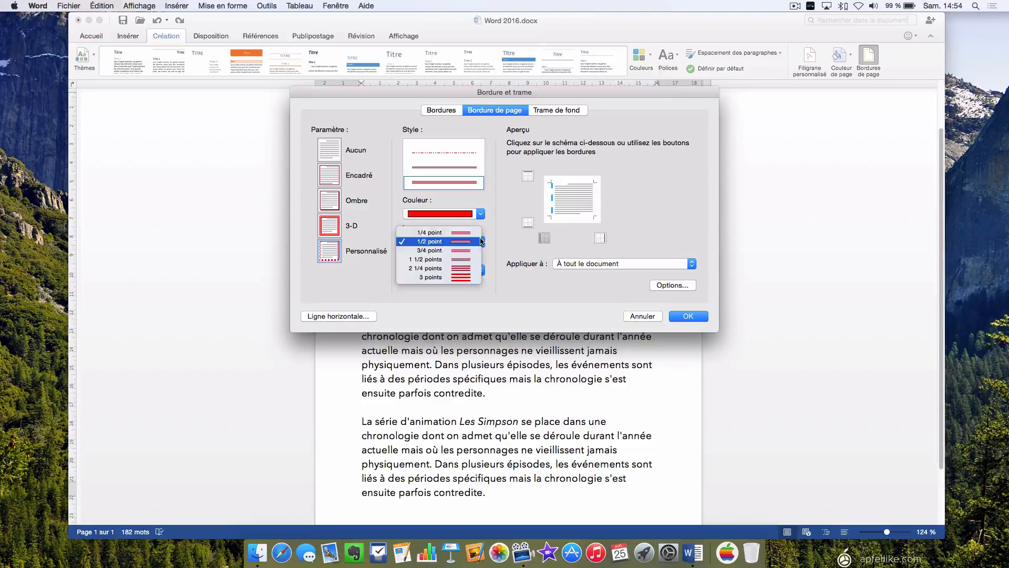
{"action": "left_click", "coordinate": [463, 257]}
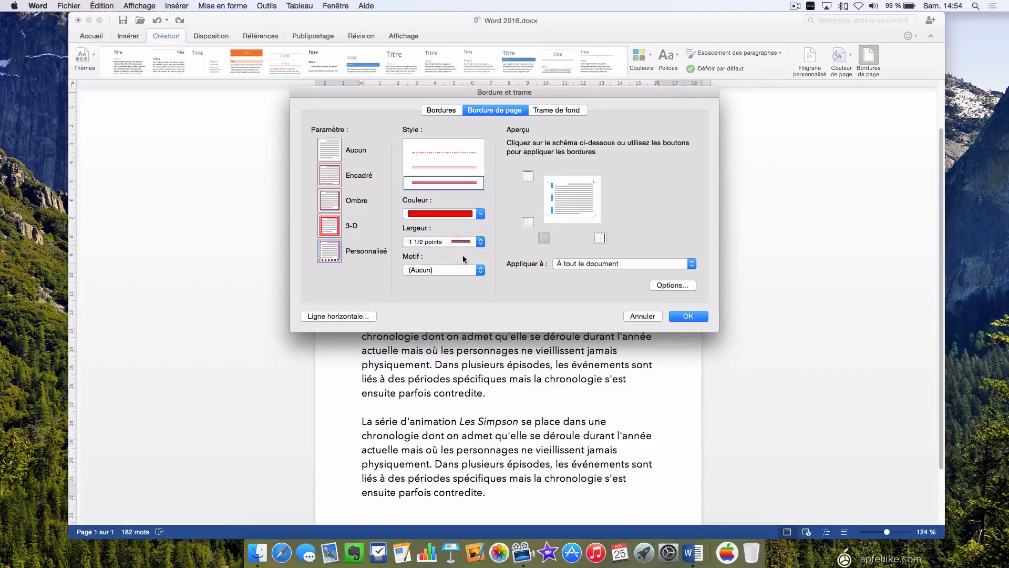
{"action": "left_click", "coordinate": [528, 176]}
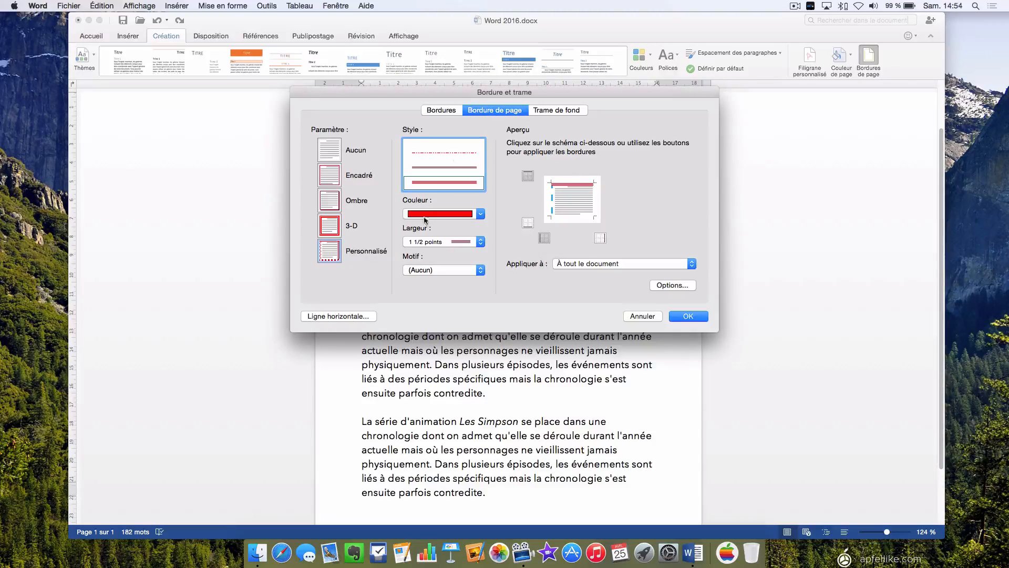
{"action": "left_click", "coordinate": [695, 318]}
{"action": "scroll", "coordinate": [592, 305], "scroll_direction": "up", "scroll_amount": 3}
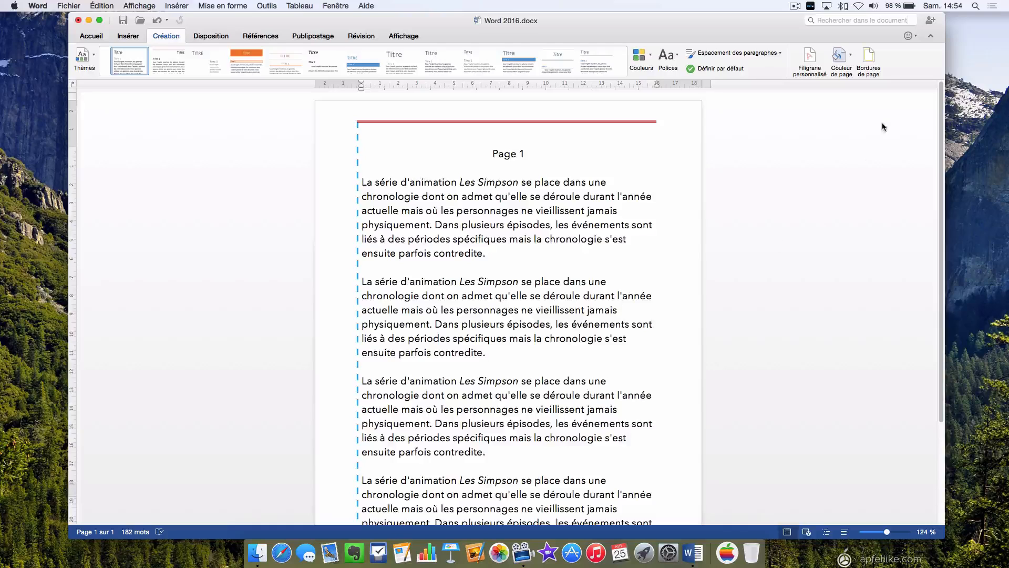
Reopen the page border settings and choose the palm tree motif for the border.
{"action": "left_click", "coordinate": [870, 61]}
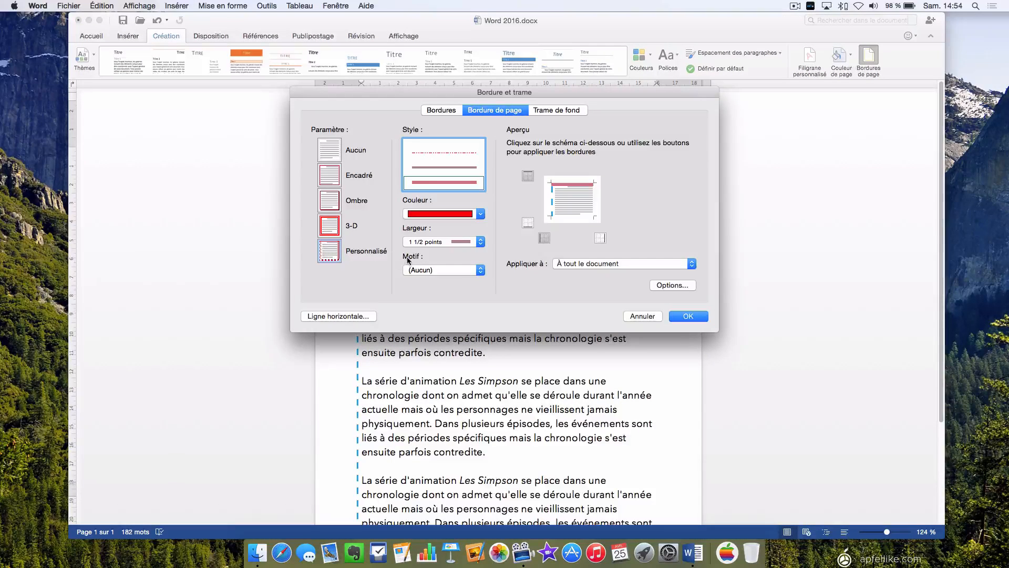
{"action": "left_click", "coordinate": [476, 269]}
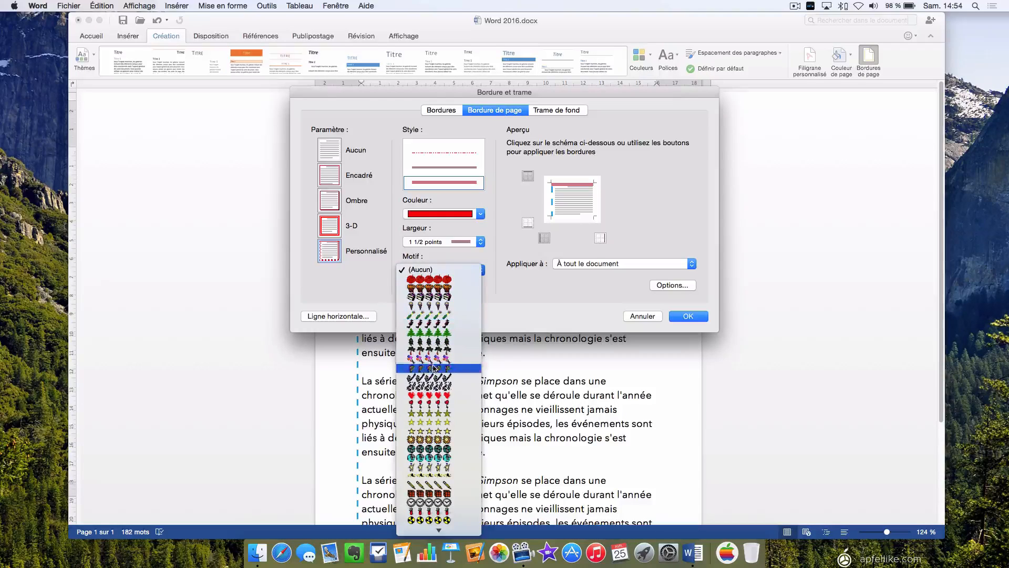
{"action": "scroll", "coordinate": [434, 368], "scroll_direction": "down", "scroll_amount": 10}
{"action": "scroll", "coordinate": [434, 367], "scroll_direction": "down", "scroll_amount": 10}
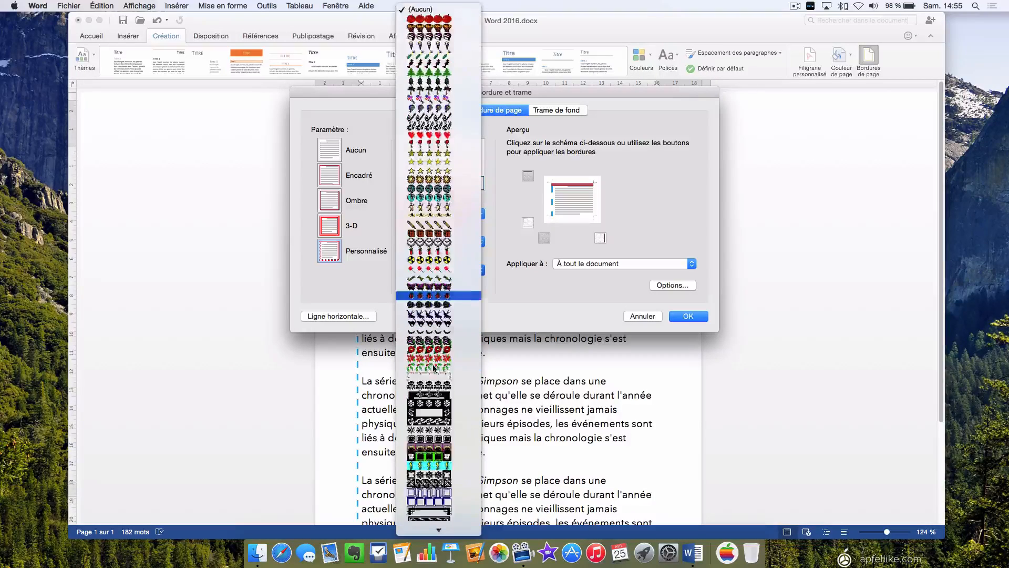
{"action": "scroll", "coordinate": [434, 368], "scroll_direction": "down", "scroll_amount": 10}
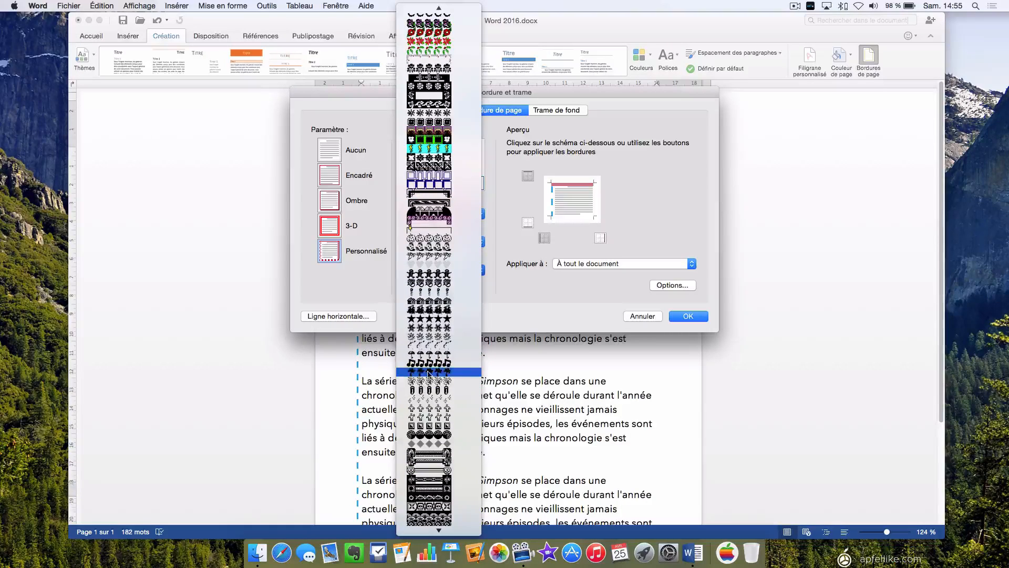
{"action": "left_click", "coordinate": [430, 374]}
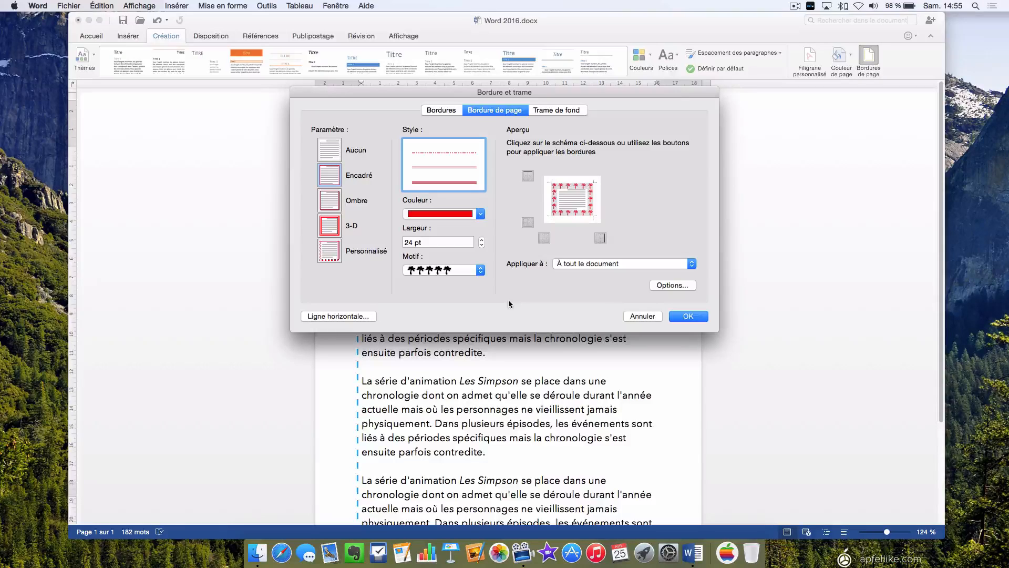
Limit the palm tree border to the top, left and bottom edges of the page and apply it.
{"action": "left_click", "coordinate": [528, 223]}
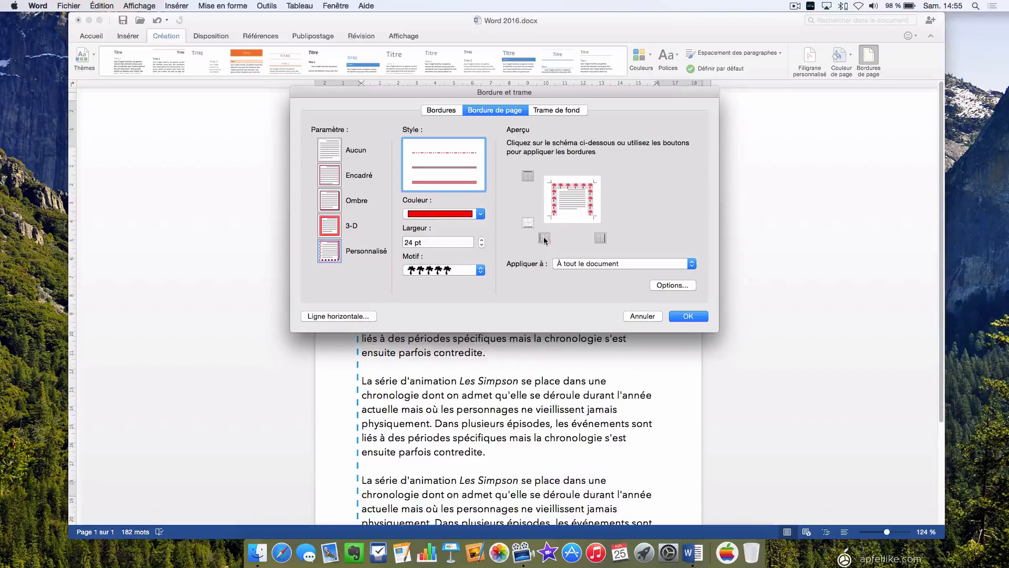
{"action": "left_click", "coordinate": [544, 238]}
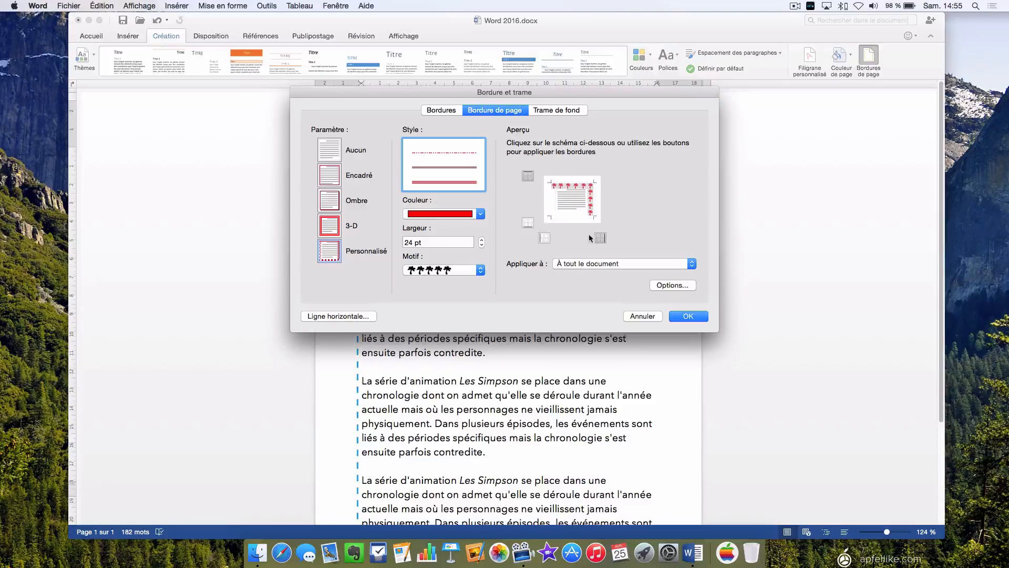
{"action": "left_click", "coordinate": [545, 238]}
{"action": "left_click", "coordinate": [528, 223]}
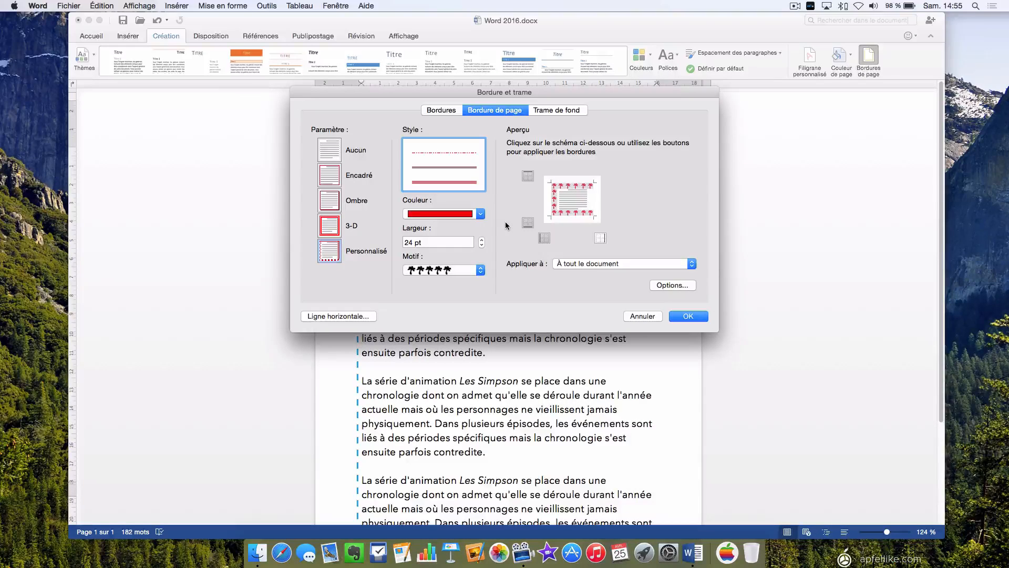
{"action": "left_click", "coordinate": [689, 315]}
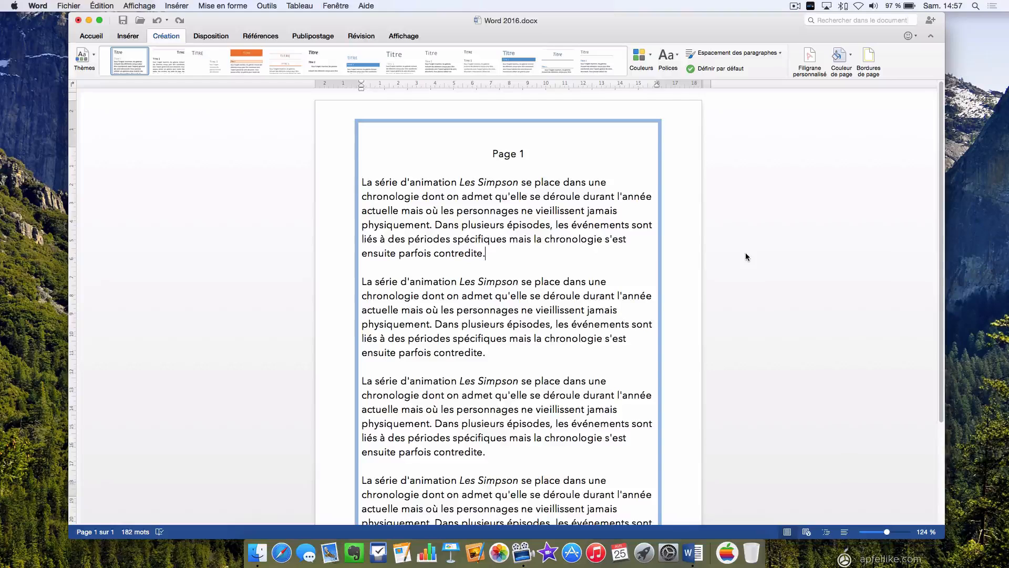
Set the left margin of the blue box page border to 30 pt in the border options and apply it to the document.
{"action": "left_click", "coordinate": [869, 57]}
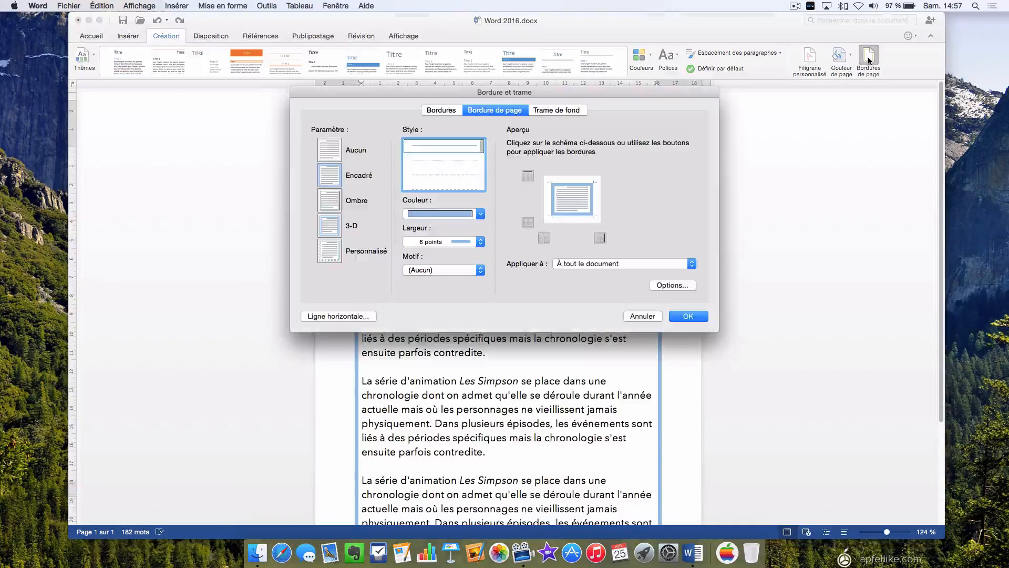
{"action": "left_click", "coordinate": [669, 285]}
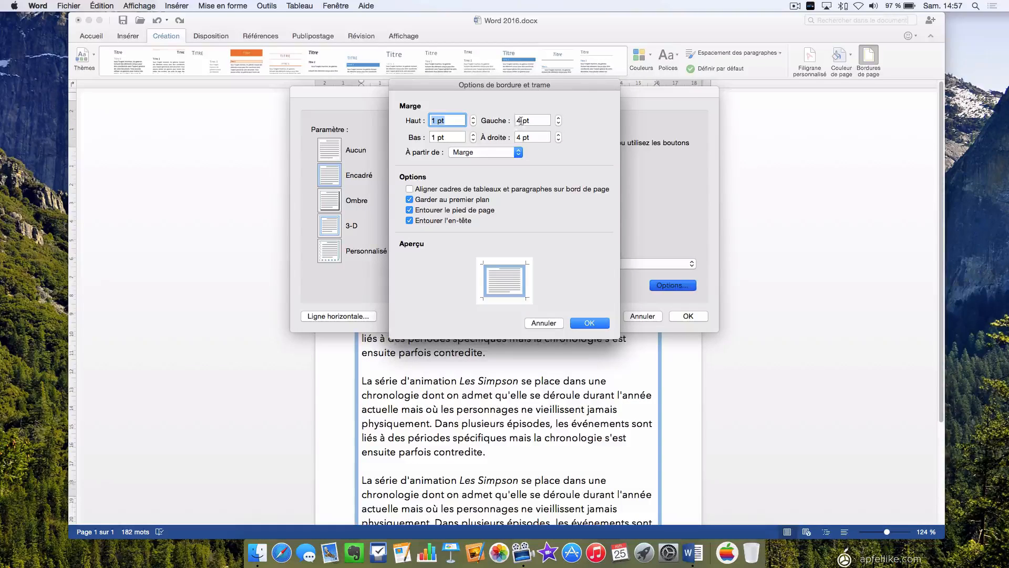
{"action": "left_click", "coordinate": [558, 118]}
{"action": "left_click", "coordinate": [558, 117]}
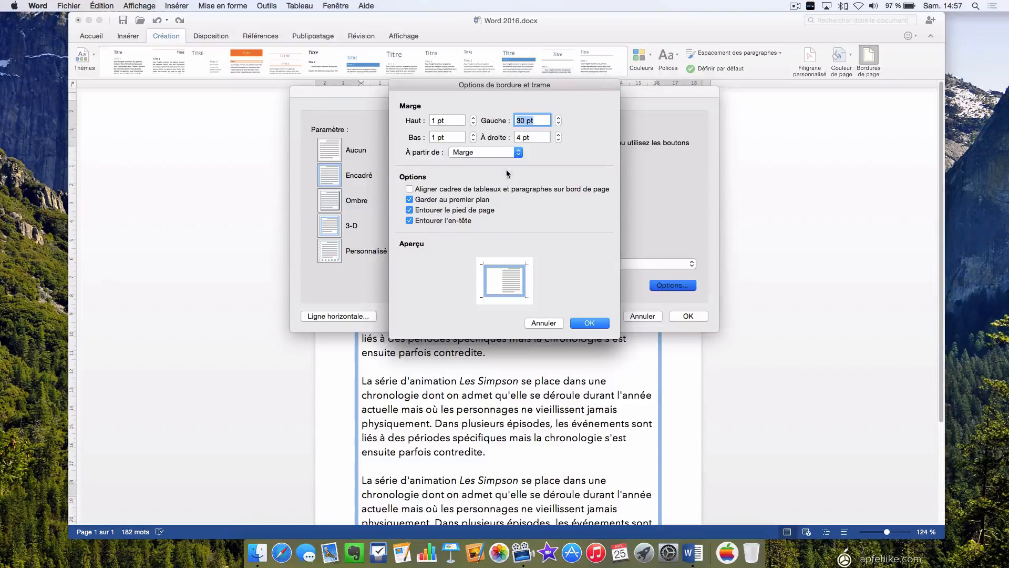
{"action": "left_click", "coordinate": [591, 322]}
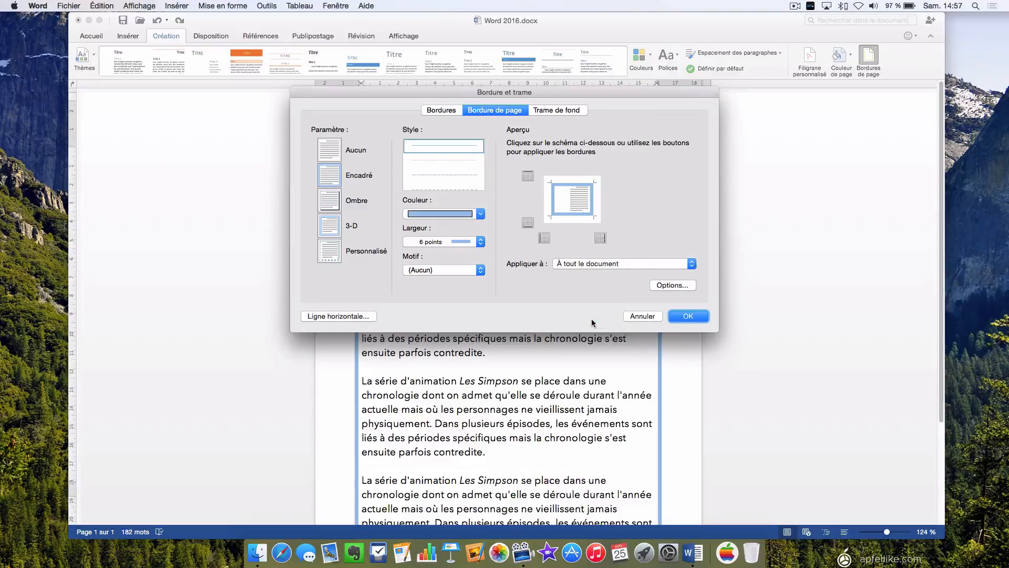
{"action": "left_click", "coordinate": [695, 315]}
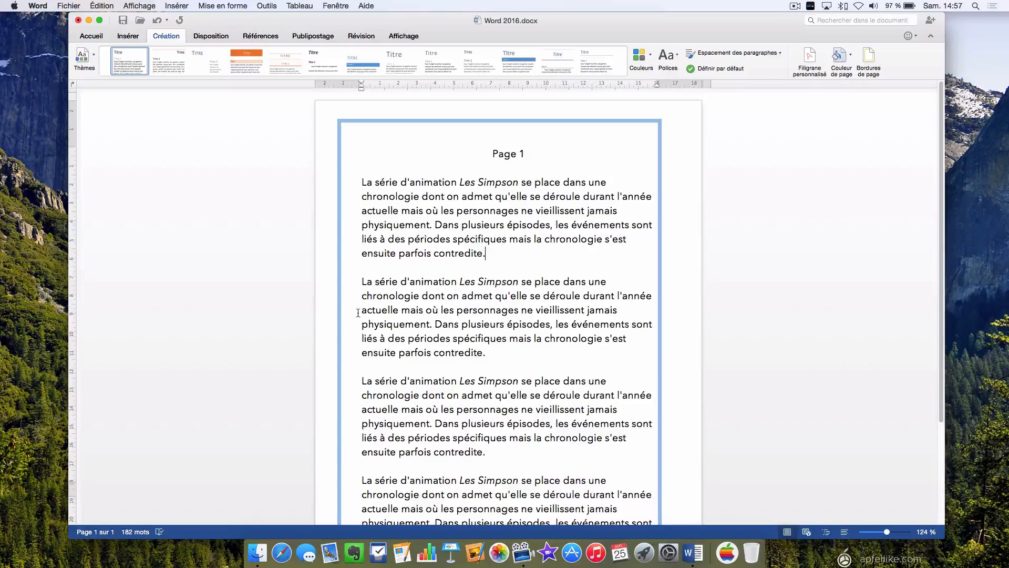